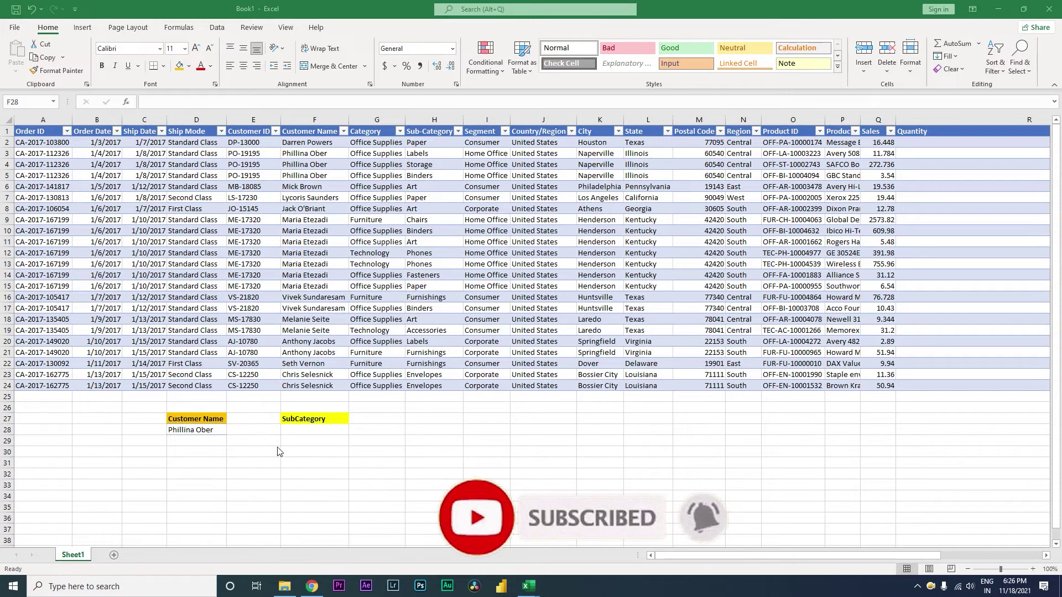
Filter the sales table's Customer Name column to show only the D28 customer's rows
left_click(209, 434)
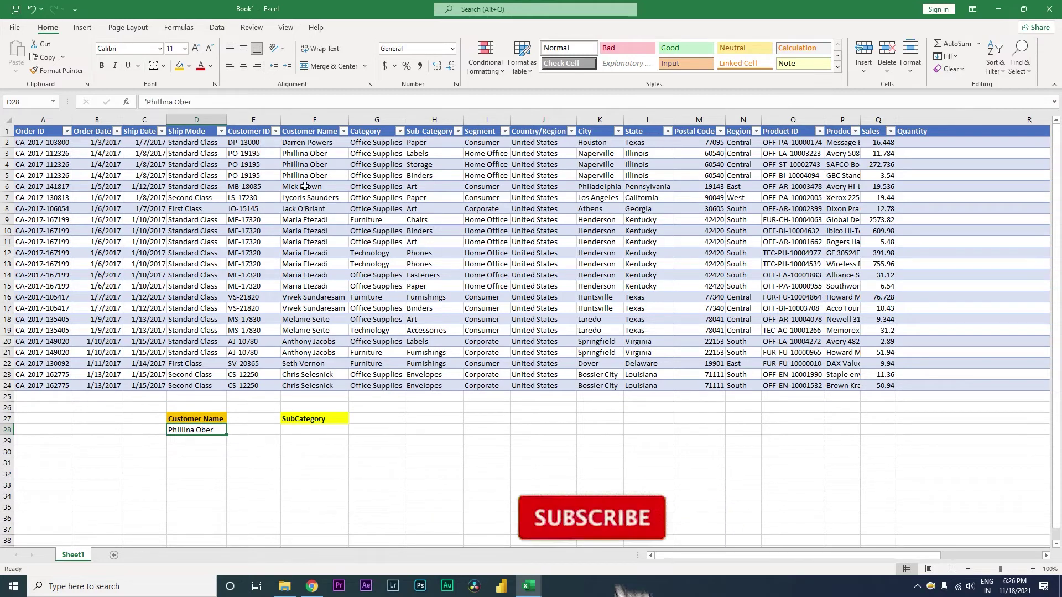
left_click(343, 131)
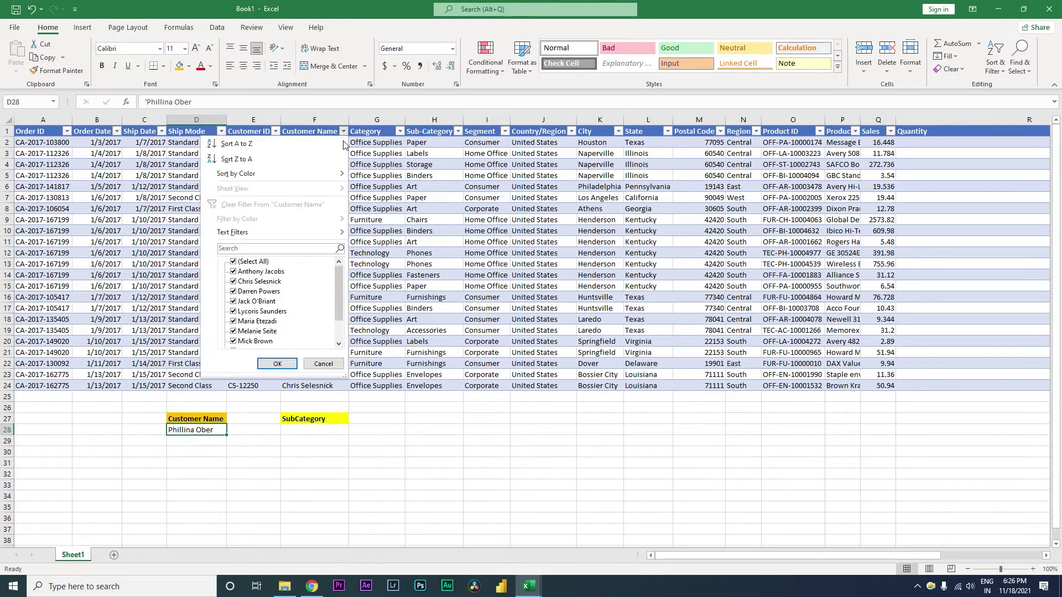
left_click(267, 262)
scroll(337, 278, "down", 1)
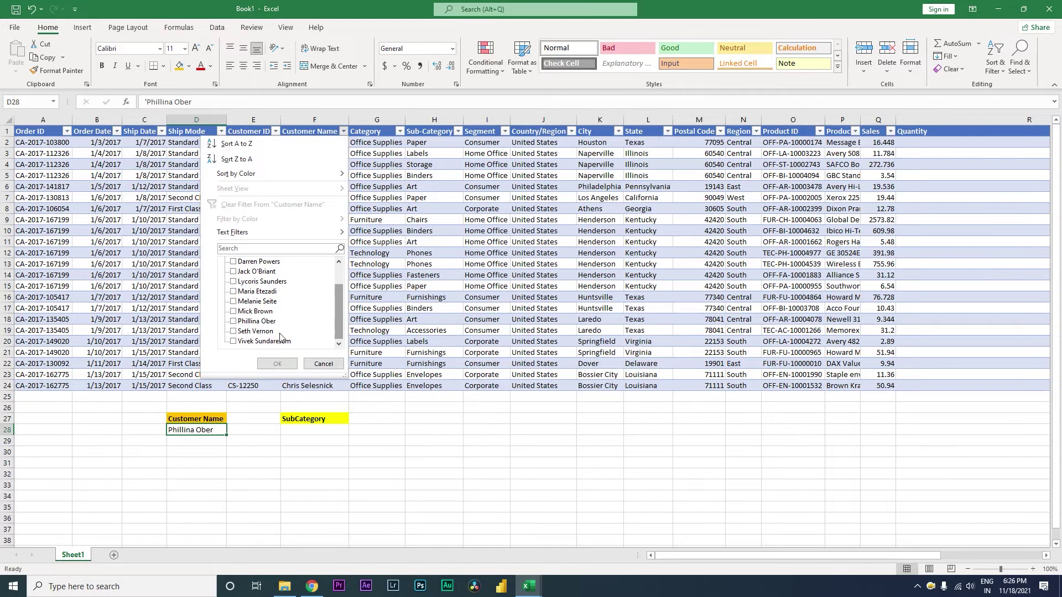
left_click(257, 321)
left_click(277, 363)
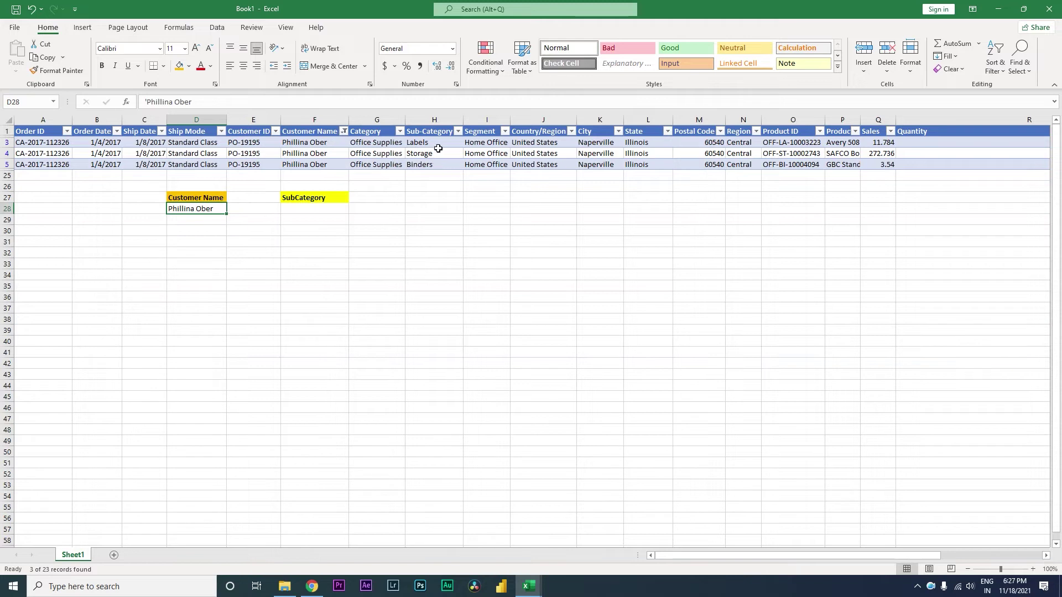
Review the Storage and Binders sub-categories, then remove the table filters with Ctrl+Shift+L
left_click(438, 156)
left_click(439, 169)
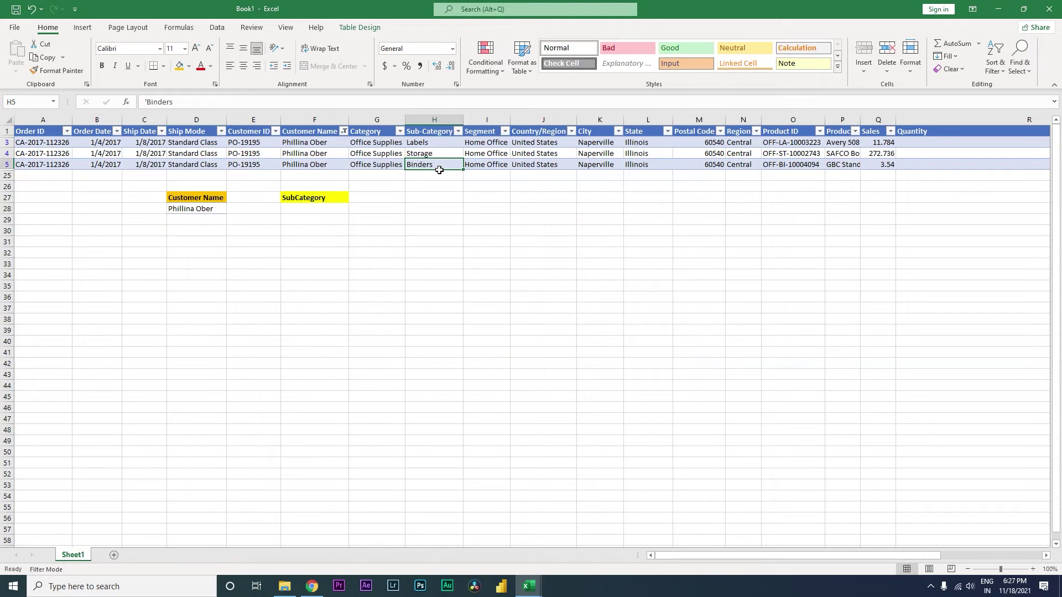
key("ctrl+shift+l")
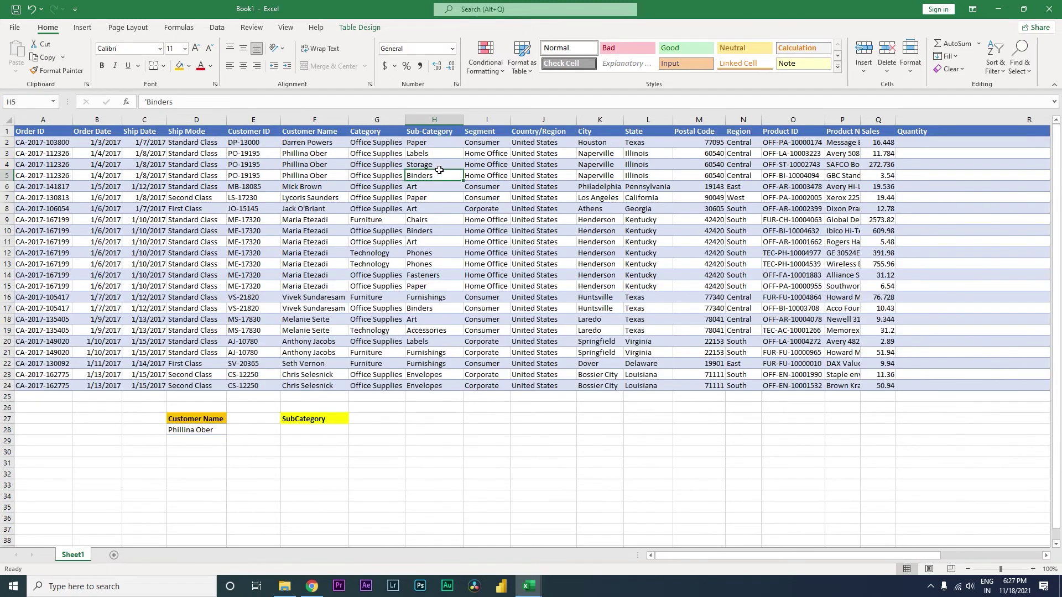
left_click(324, 434)
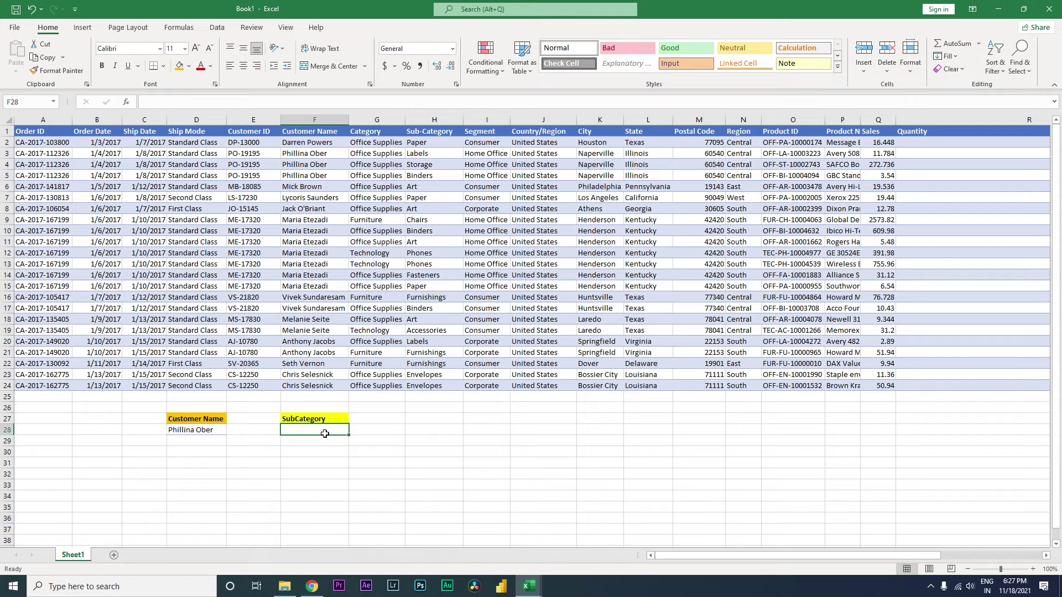
Enter =FILTER(Table1[Sub-Category],Table1[Customer Name]=D28) in F28, spilling Labels, Storage and Binders
type("=")
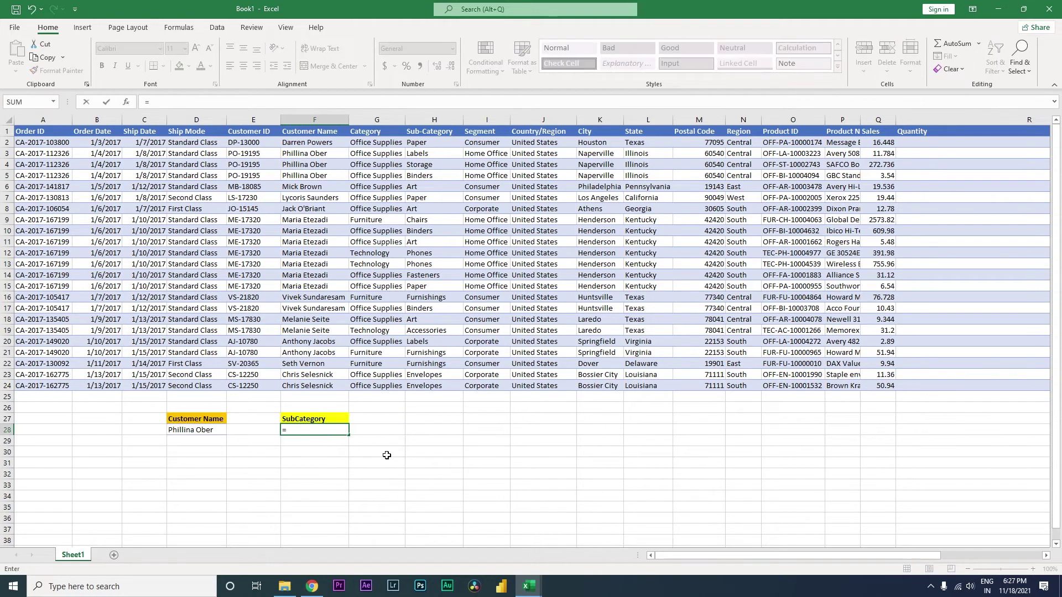
type("fil")
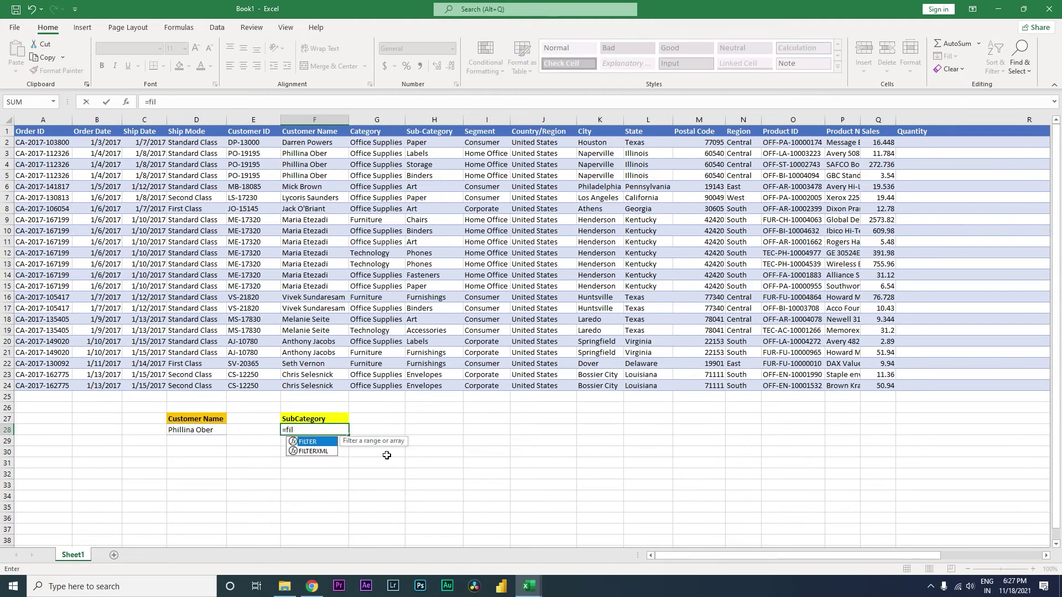
key("Tab")
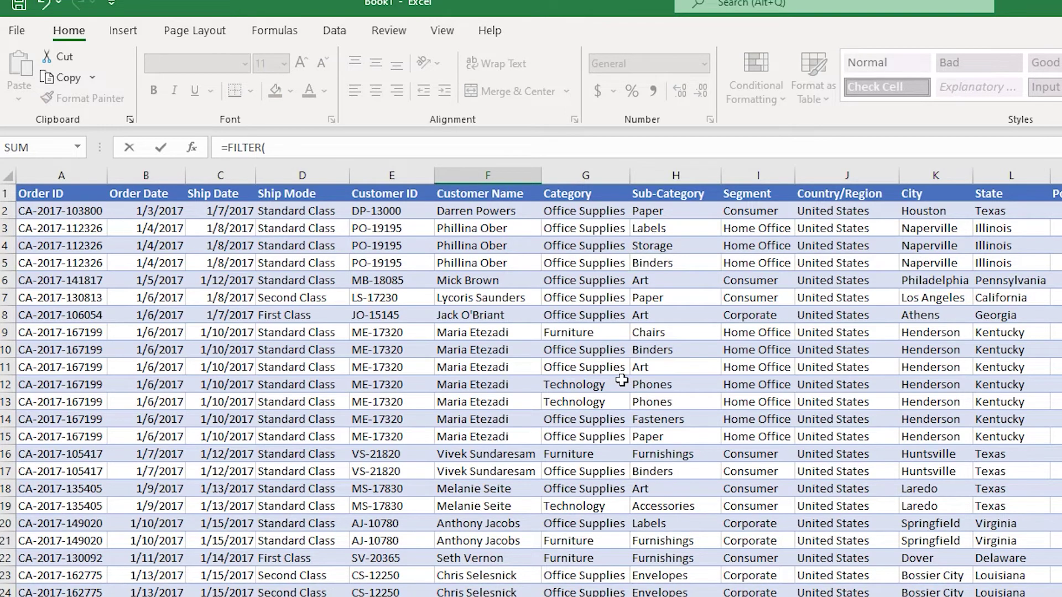
type("Table1")
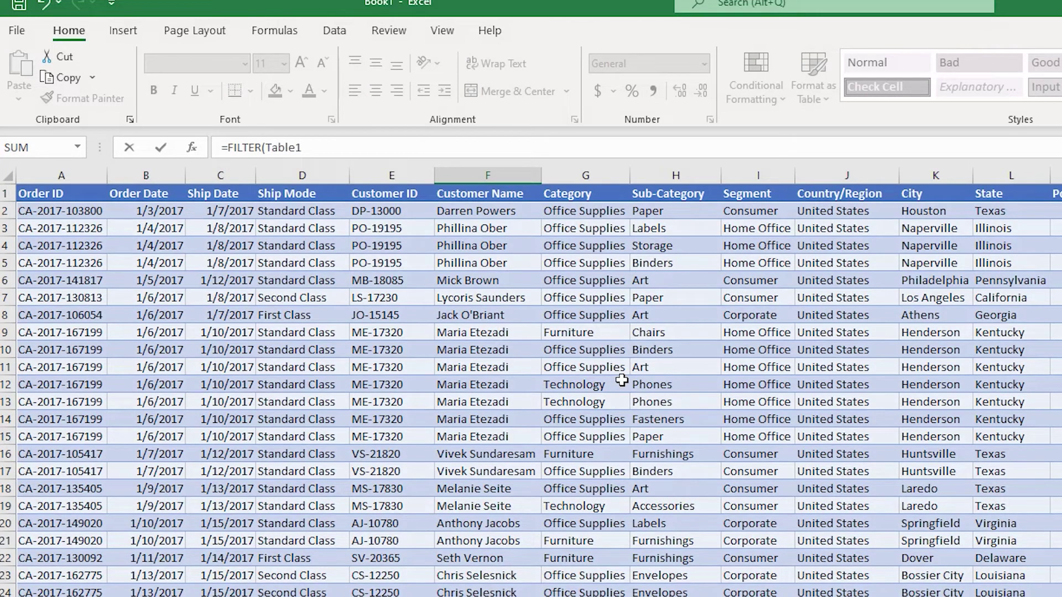
type("[")
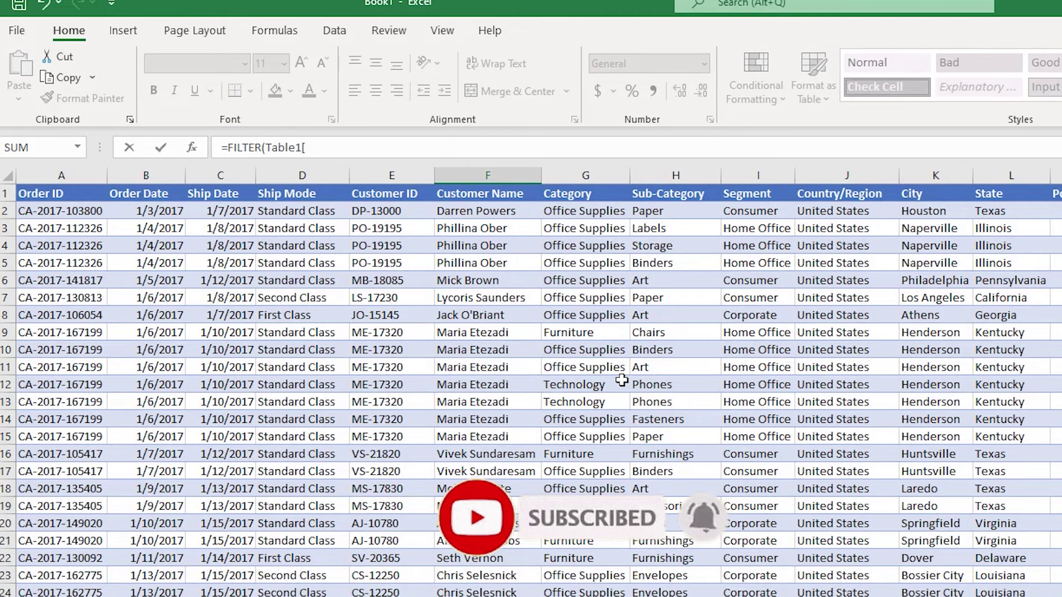
type("sub")
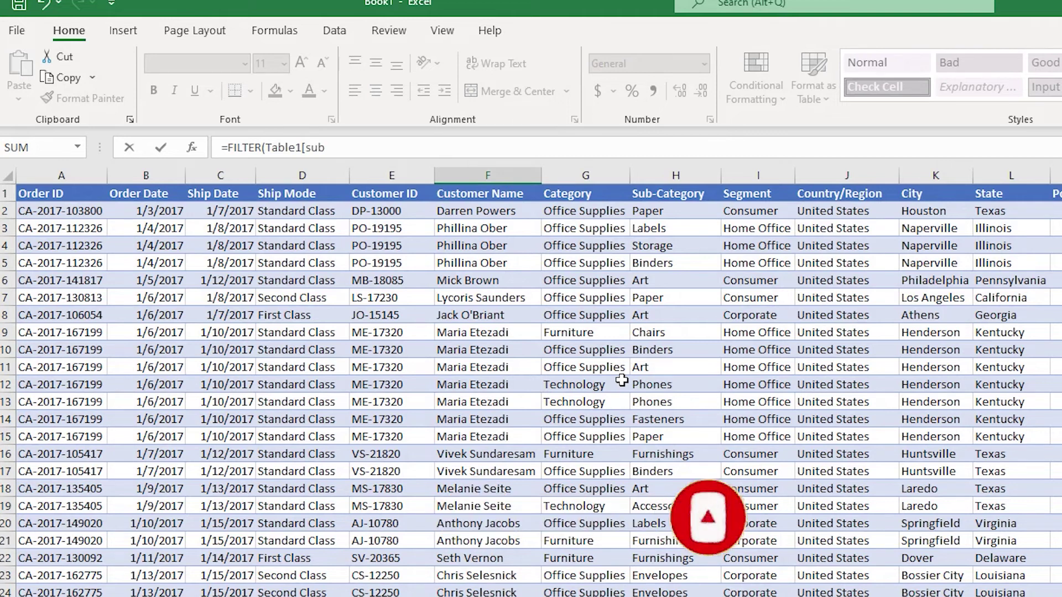
key("Tab")
type("]")
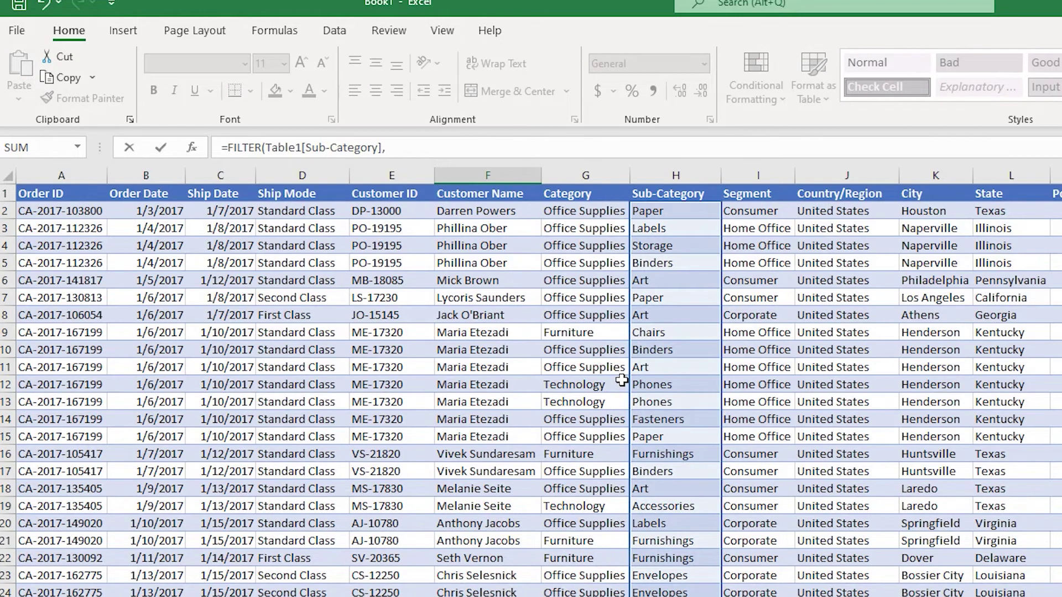
type("Table1")
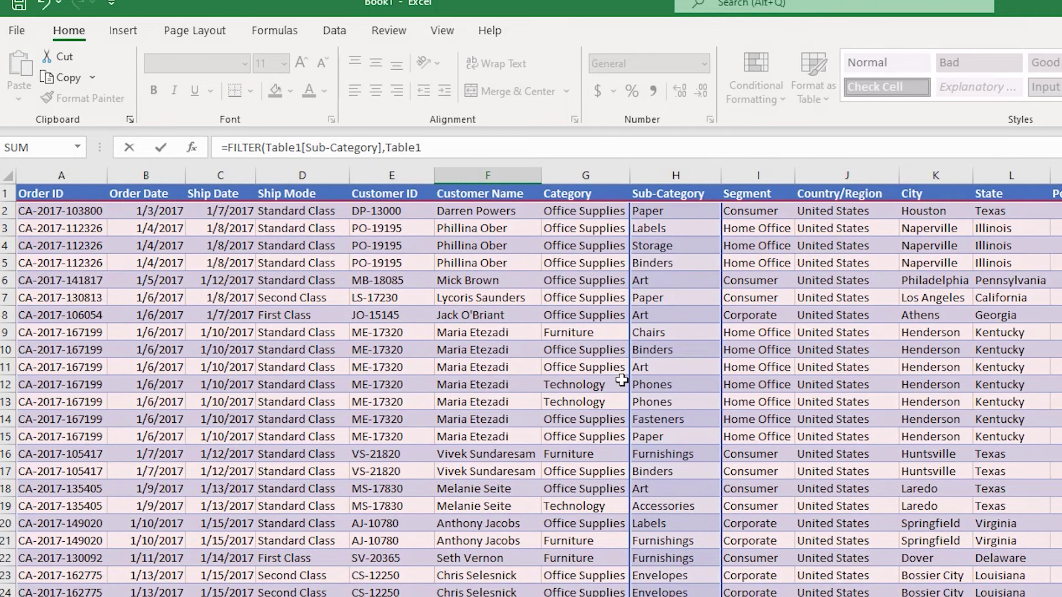
type("[cus")
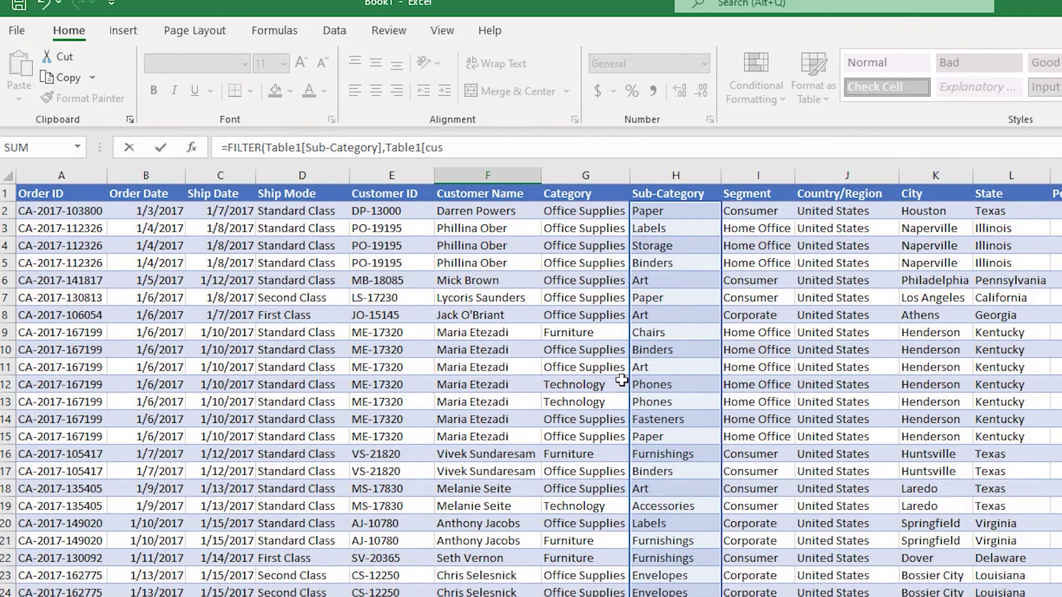
key("Tab")
type("]")
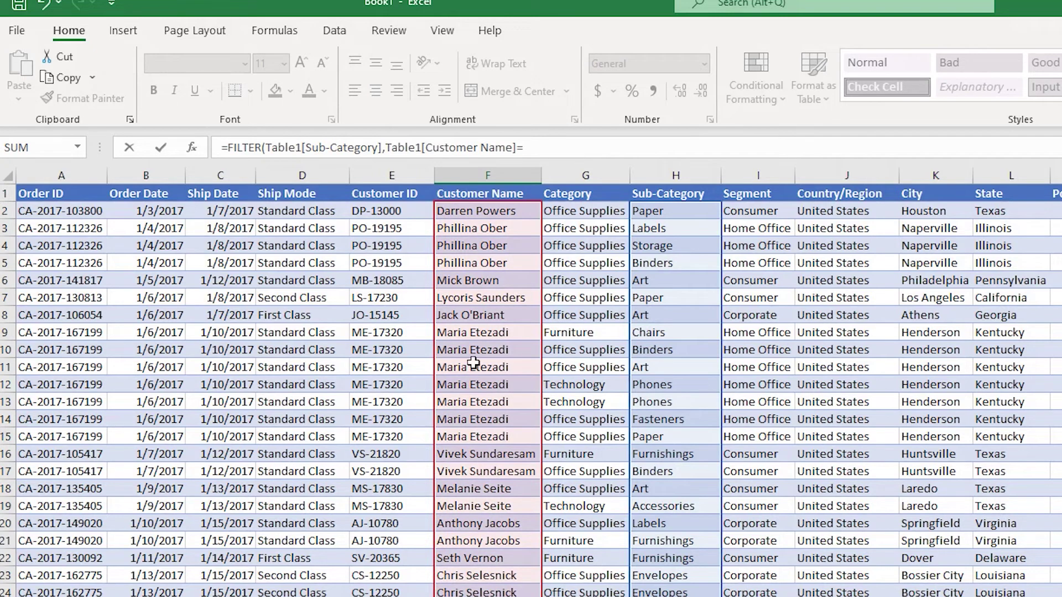
type("=D28")
key("Return")
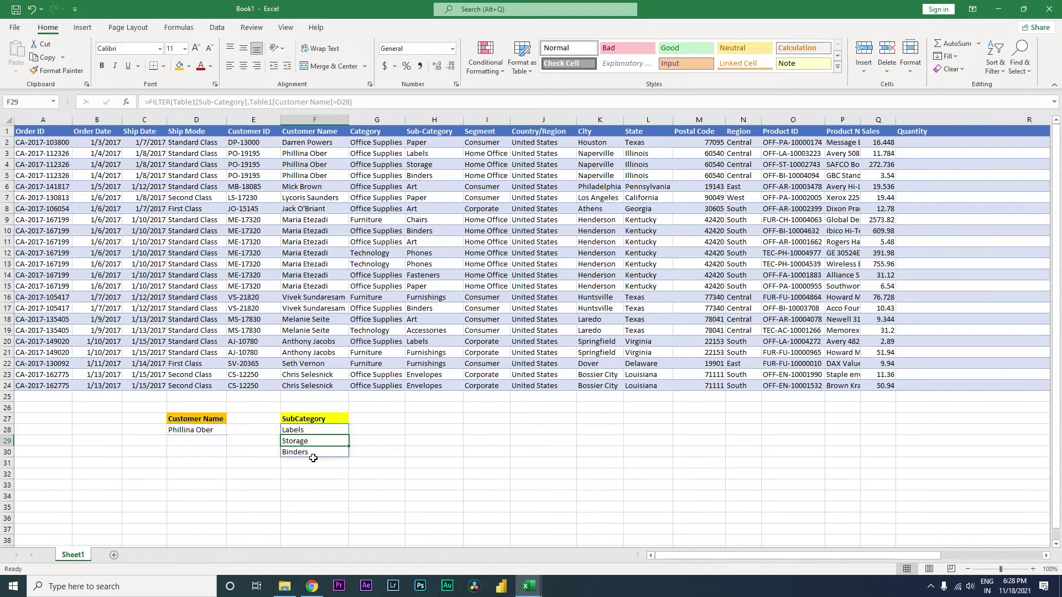
Copy the customer name from F9 into D28 and check the spilled sub-category results
left_click(209, 435)
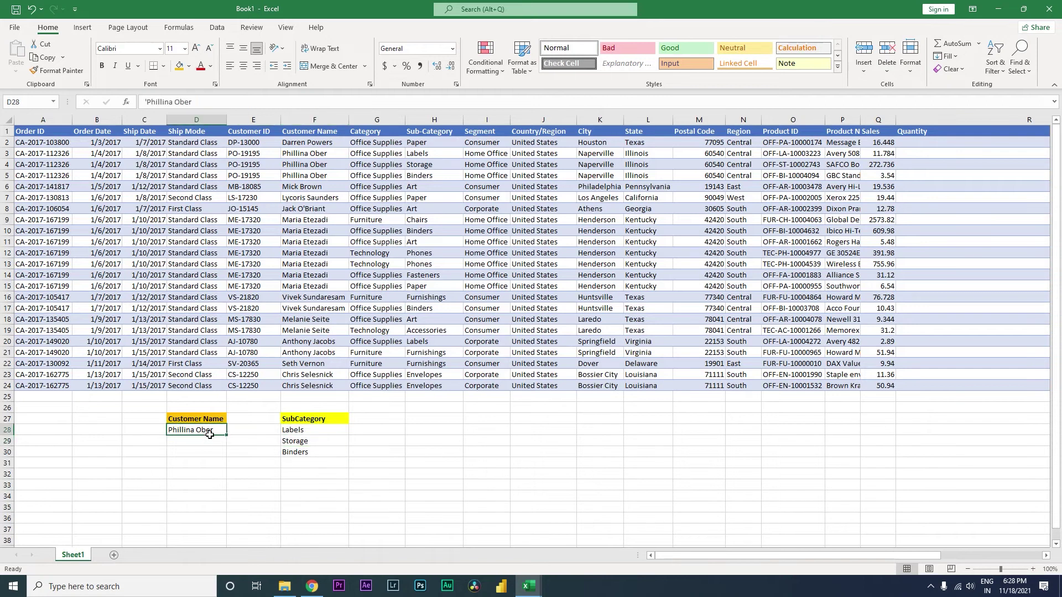
left_click(309, 220)
key("ctrl+c")
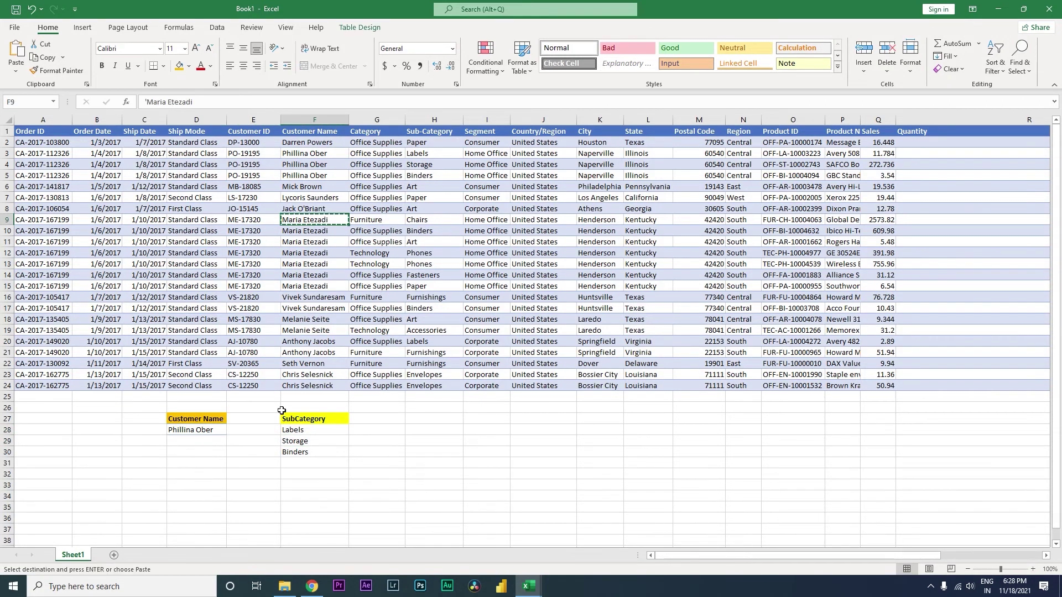
left_click(209, 430)
key("ctrl+v")
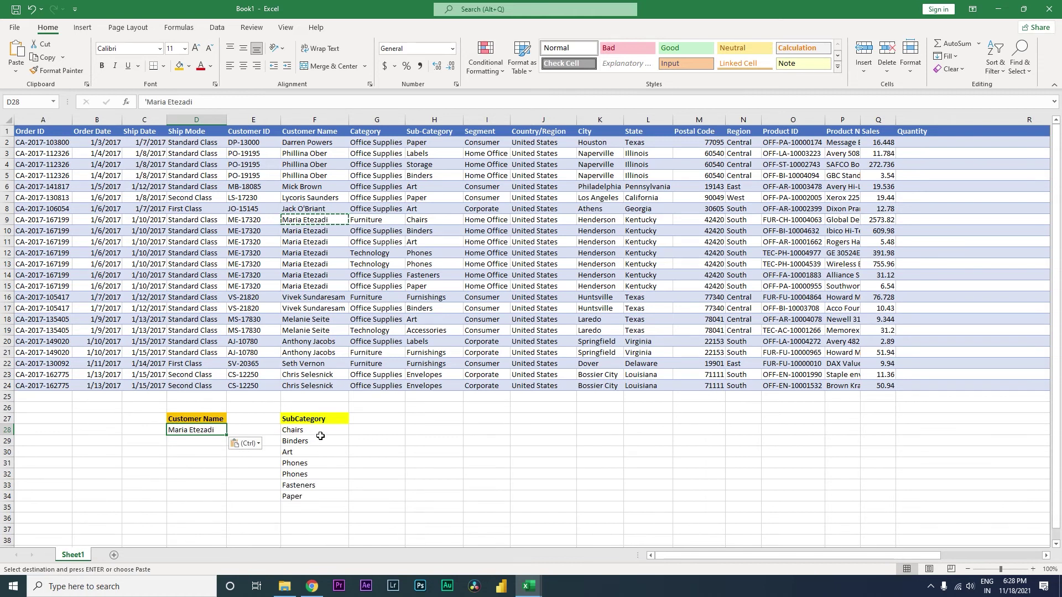
left_click_drag(320, 434, 322, 501)
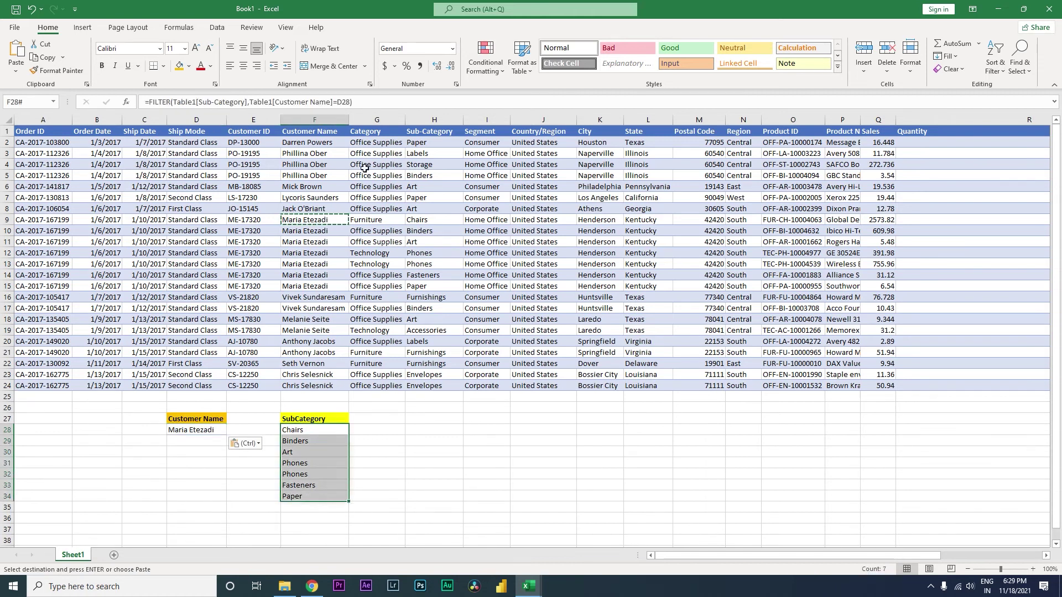
Copy the customer name from F21 into D28 and check its two results, Labels and Furnishings
left_click(330, 353)
key("ctrl+c")
left_click(208, 432)
key("ctrl+v")
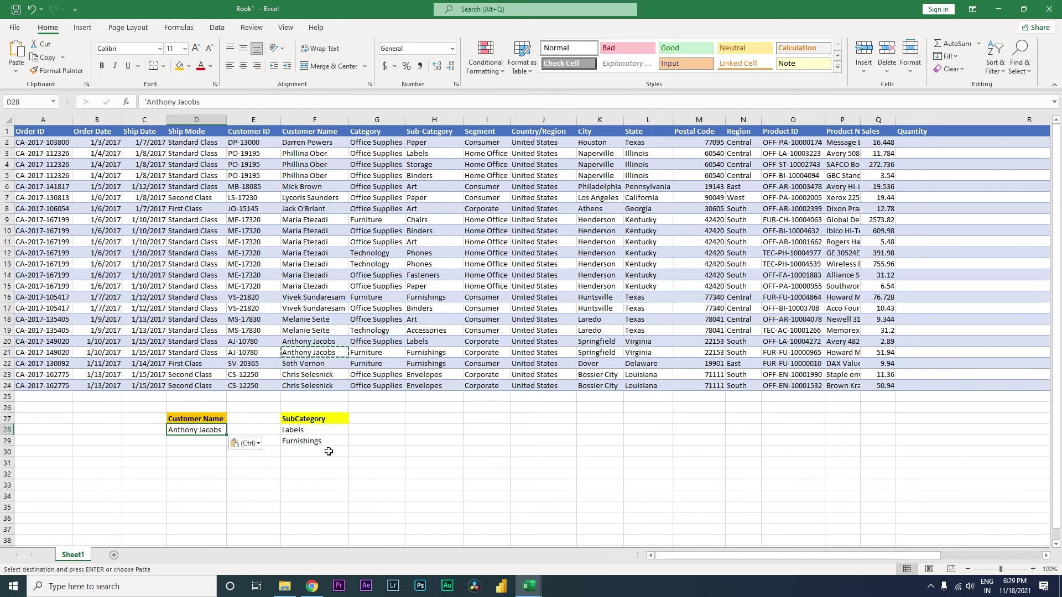
left_click(314, 434)
left_click(315, 445)
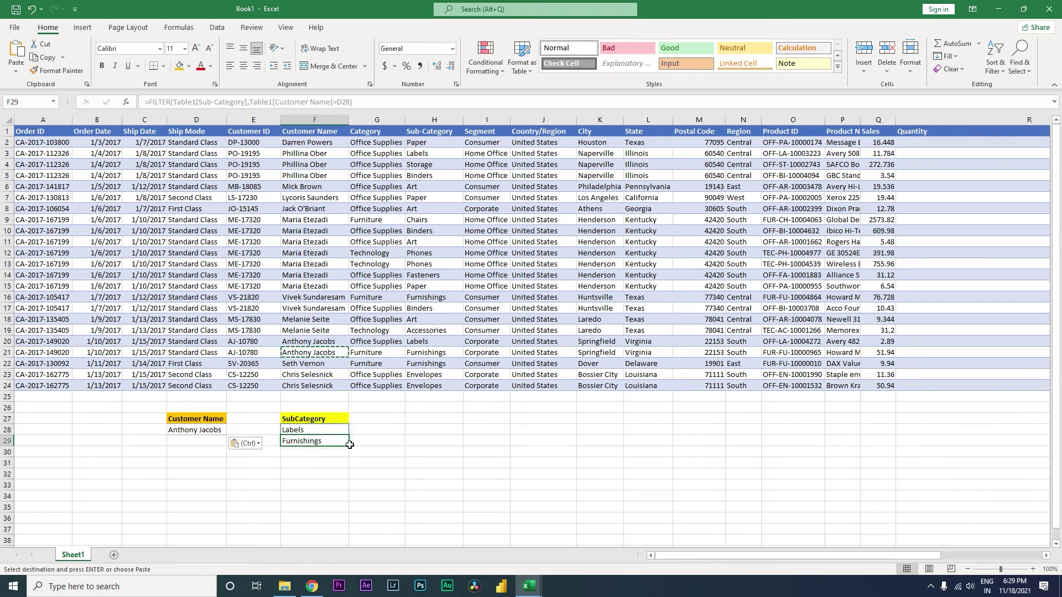
left_click(327, 423)
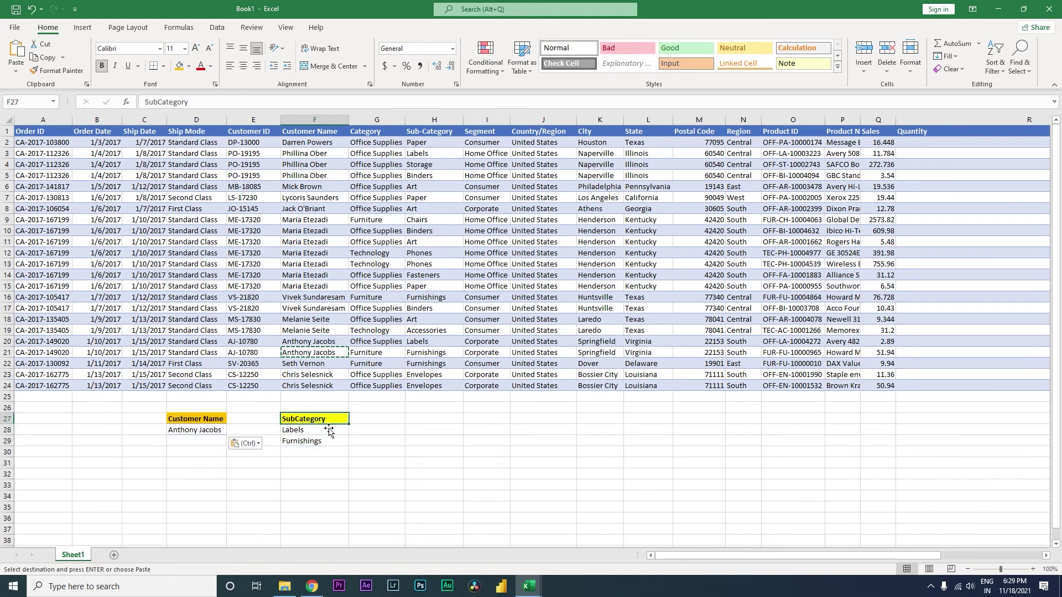
left_click_drag(329, 431, 328, 442)
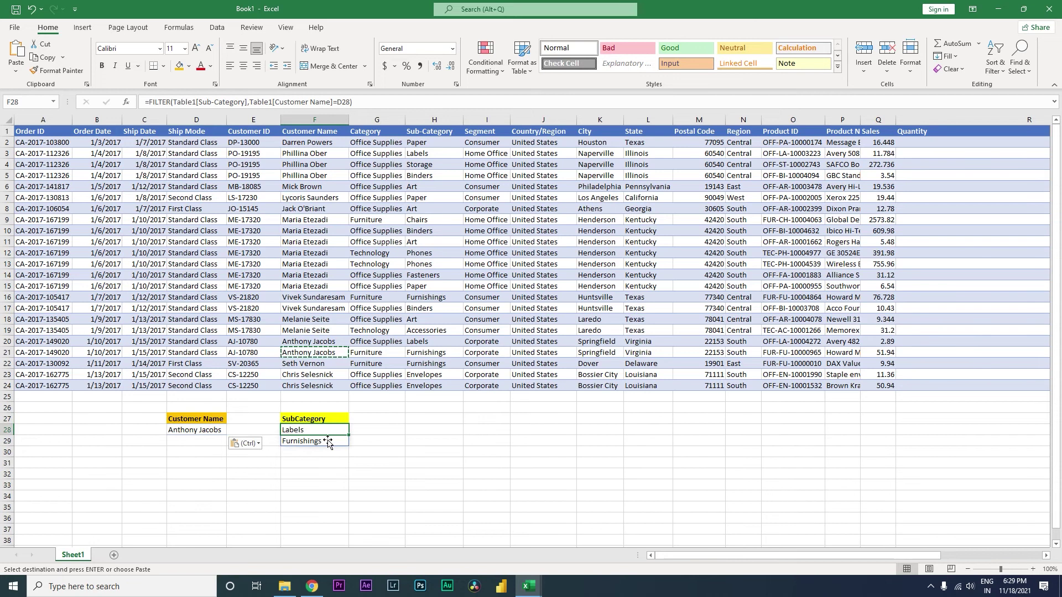
Widen the FILTER return range to Table1[Sub-Category]:Table1[Customer Name] so name, category and sub-category spill
left_click(249, 102)
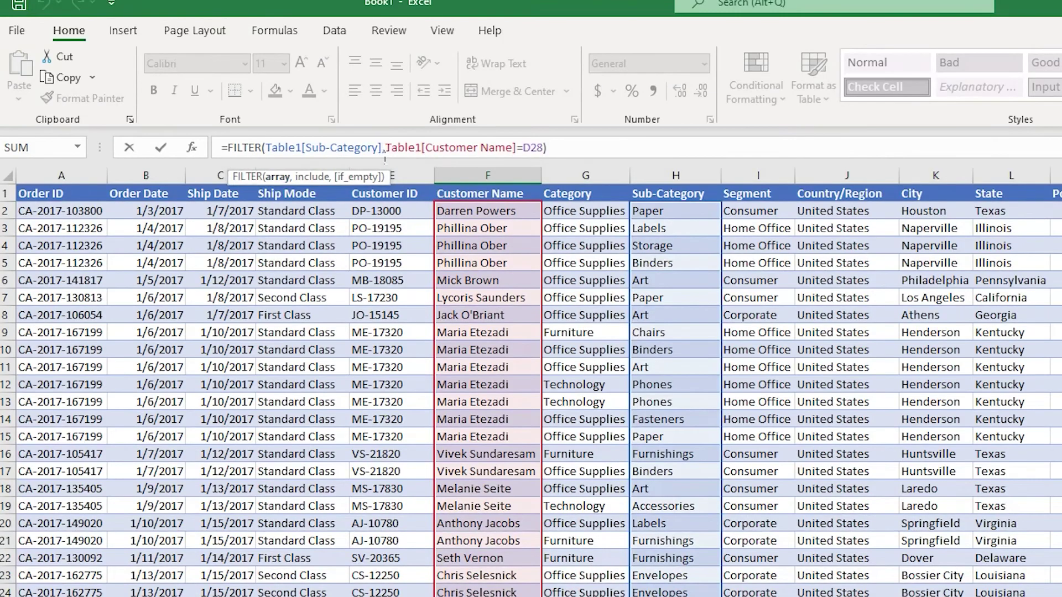
left_click(384, 158)
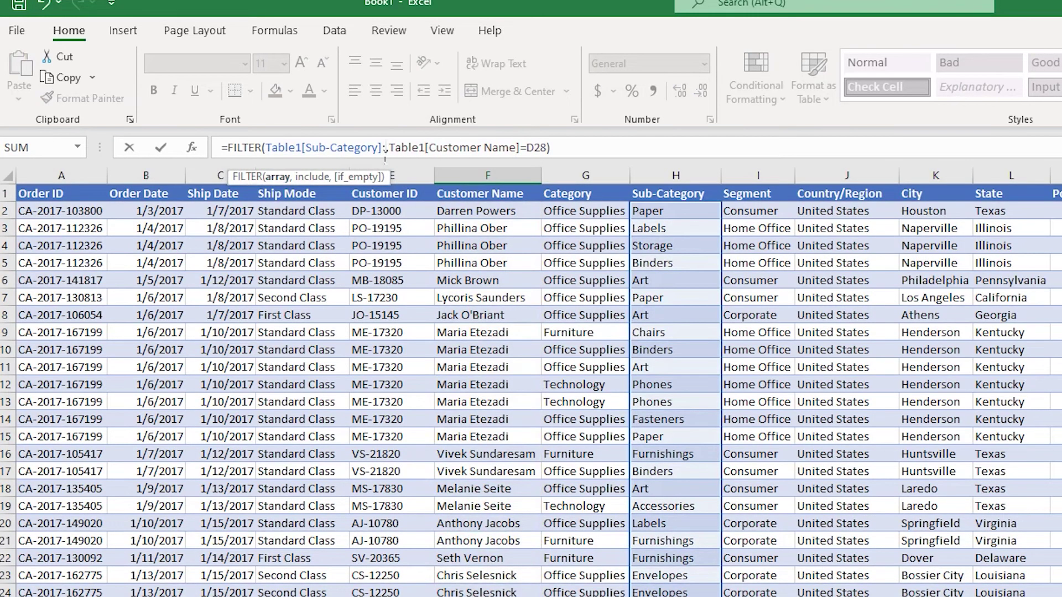
type("Table1")
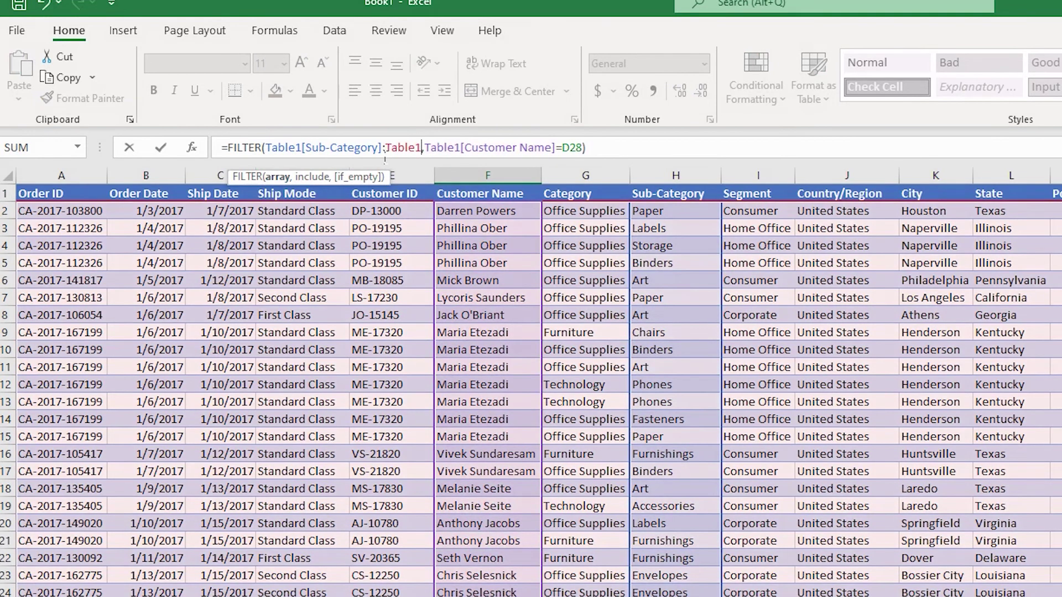
type("[")
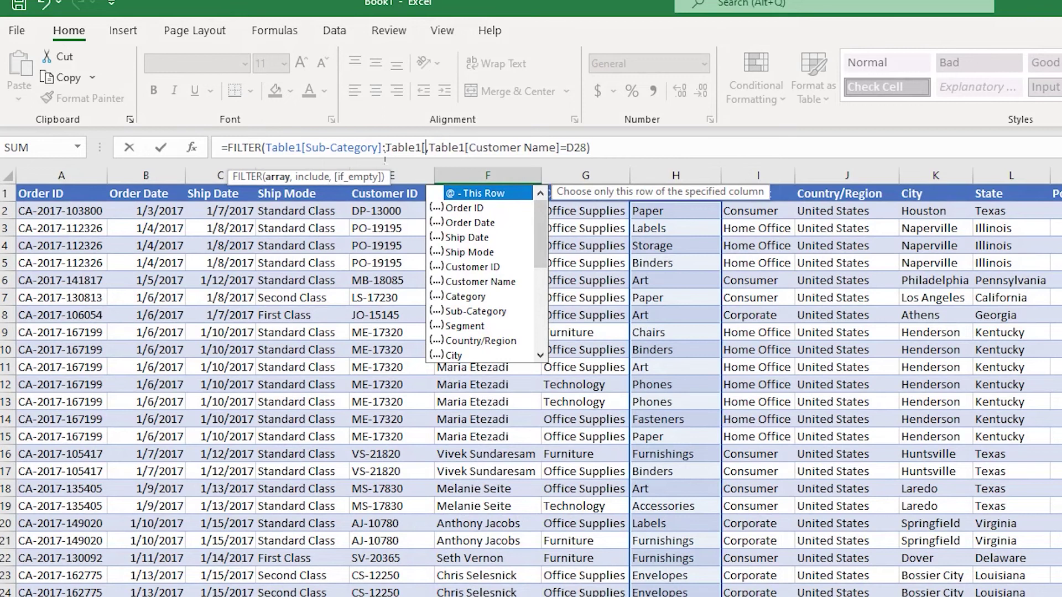
key("Down")
key("Down")
key("Down")
key("Down")
key("Down")
key("Down")
key("Tab")
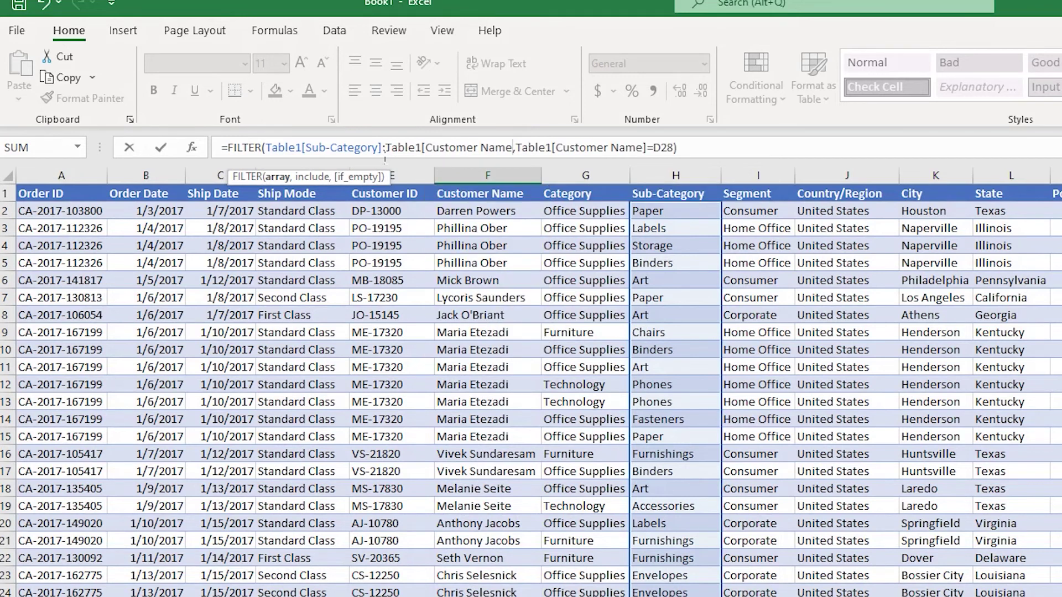
type("]")
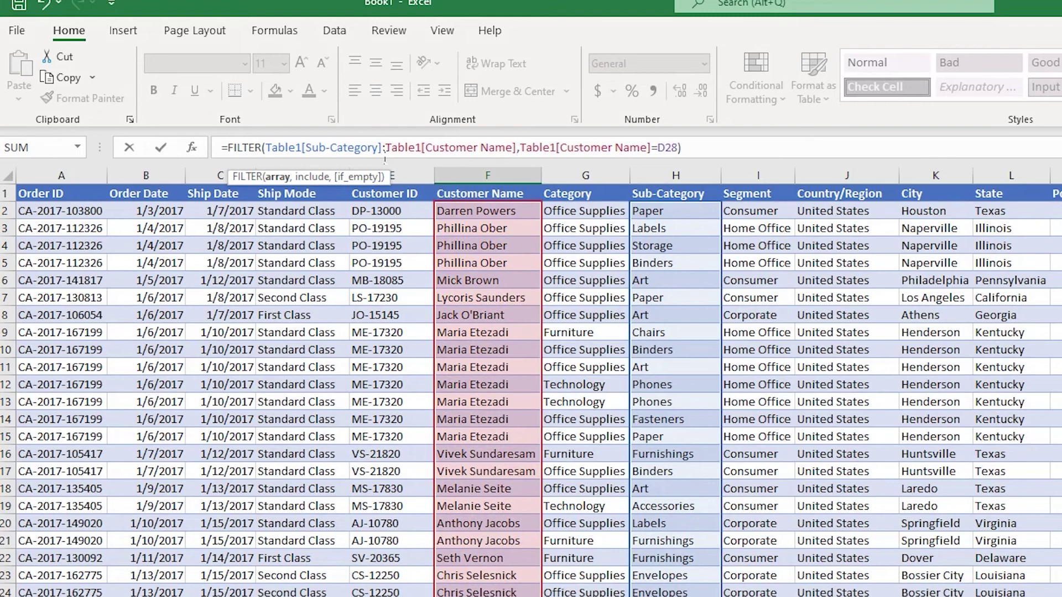
key("Return")
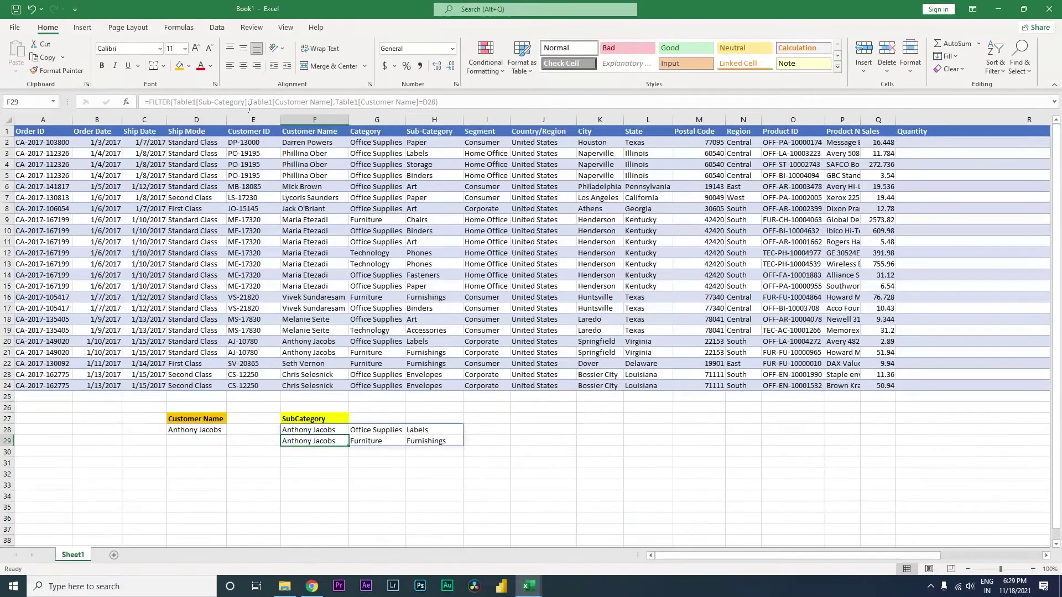
Move the SubCategory header from F27 to H27
left_click(314, 421)
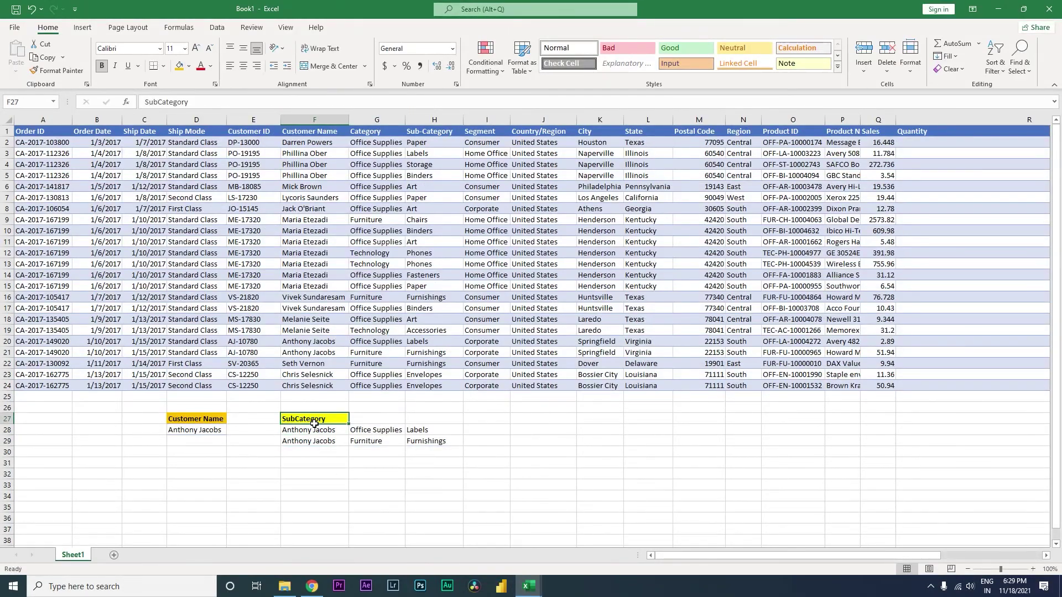
key("ctrl+c")
left_click(422, 419)
key("Return")
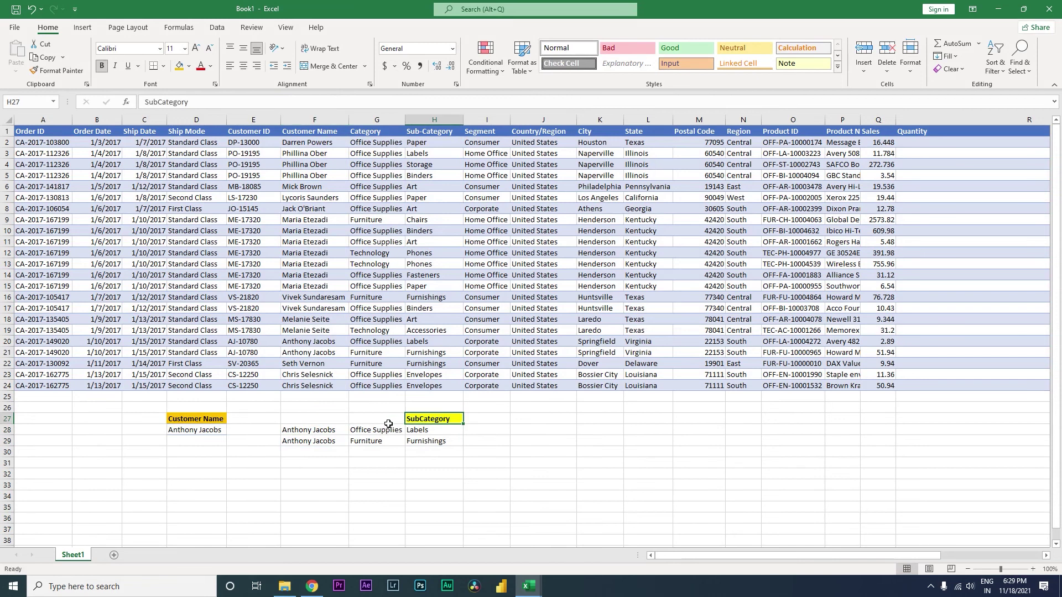
Add the headers Category in G27 and Customer Name in F27
left_click(386, 424)
type("S")
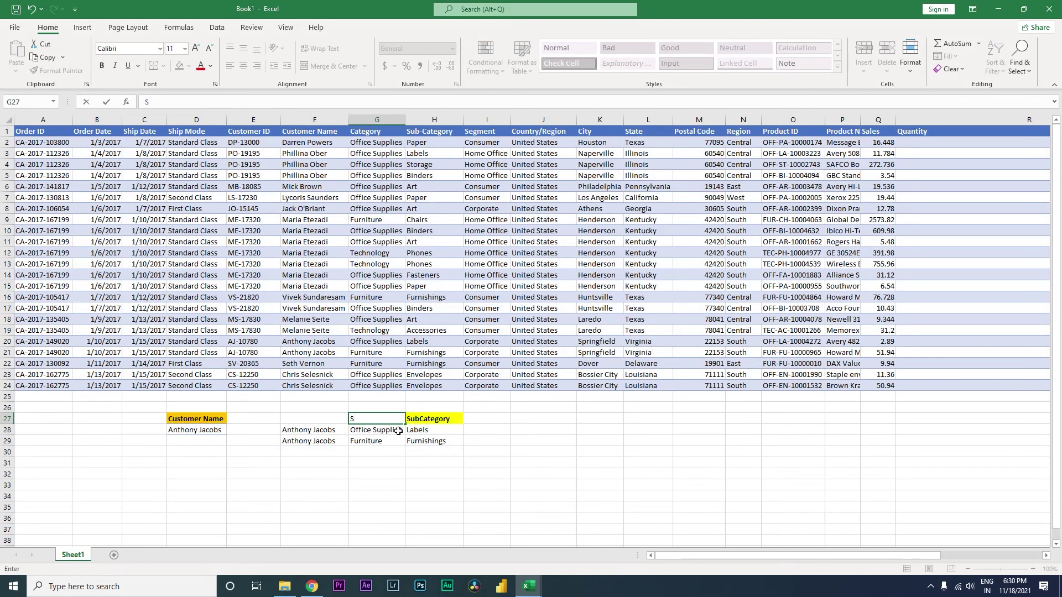
key("BackSpace")
type("Category")
key("Tab")
key("Left")
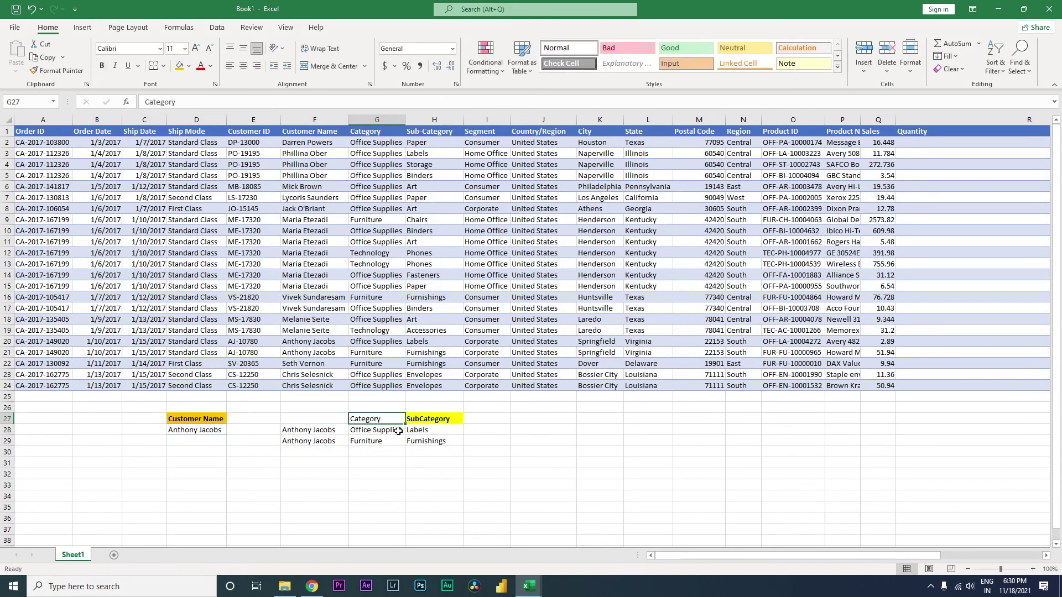
key("Left")
type("Customer")
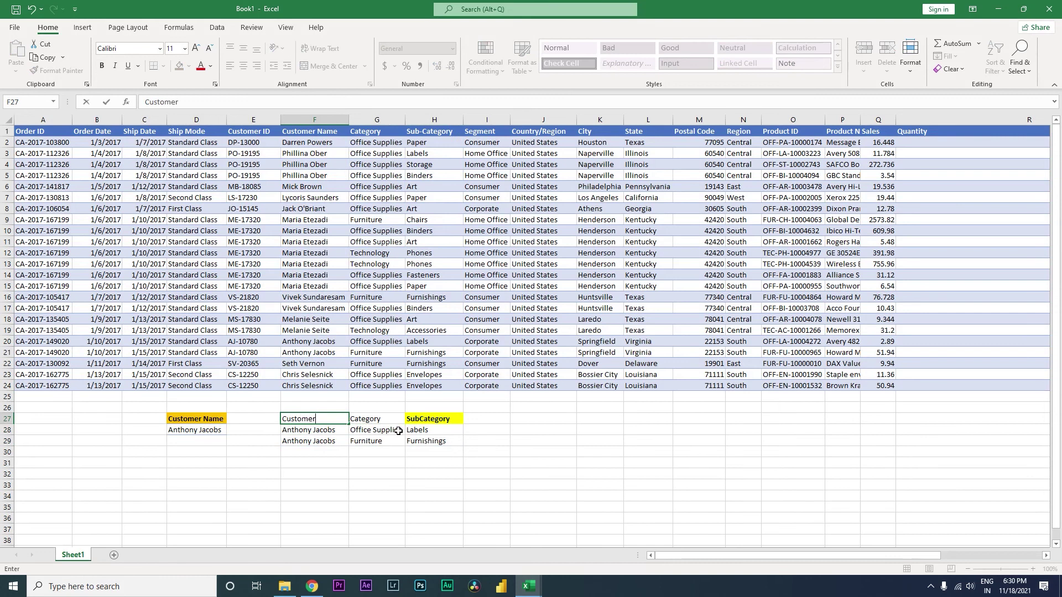
type(" Name")
key("Return")
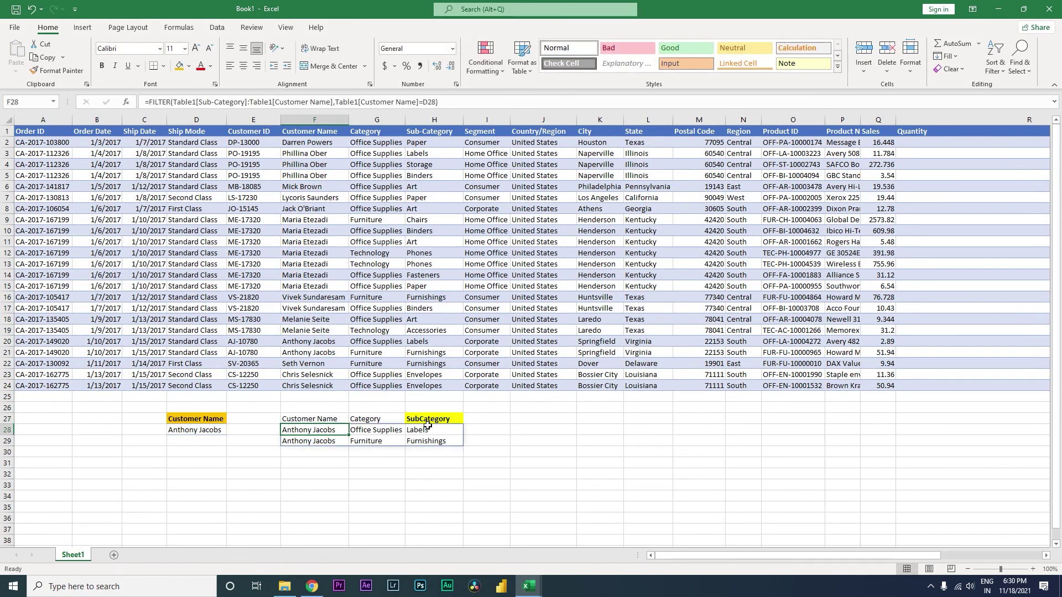
Copy the yellow bold SubCategory header formatting onto F27:G27 with Format Painter
left_click(430, 422)
left_click(56, 70)
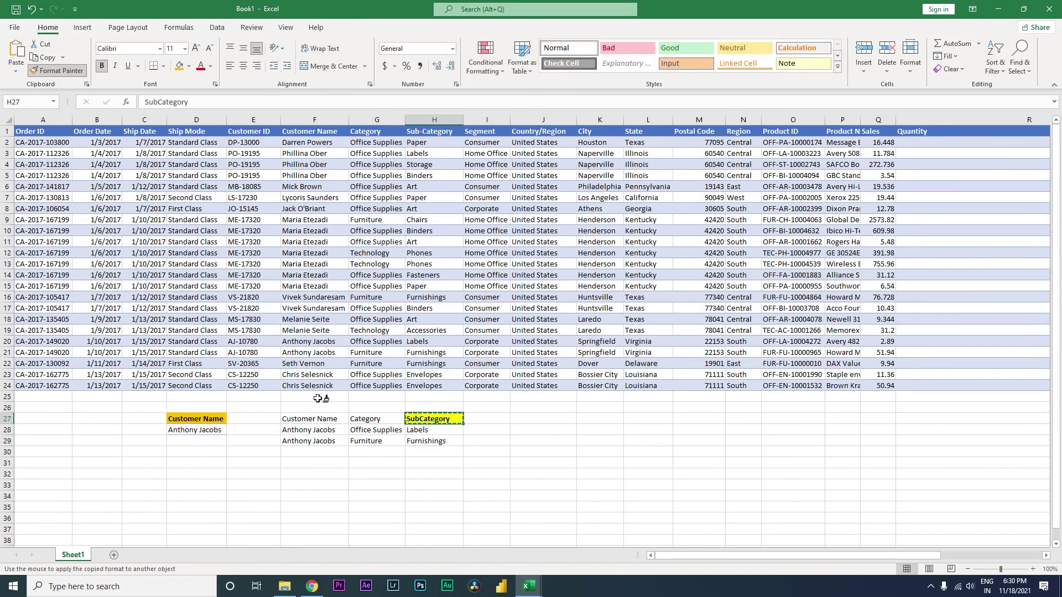
left_click_drag(331, 423, 393, 427)
left_click(321, 433)
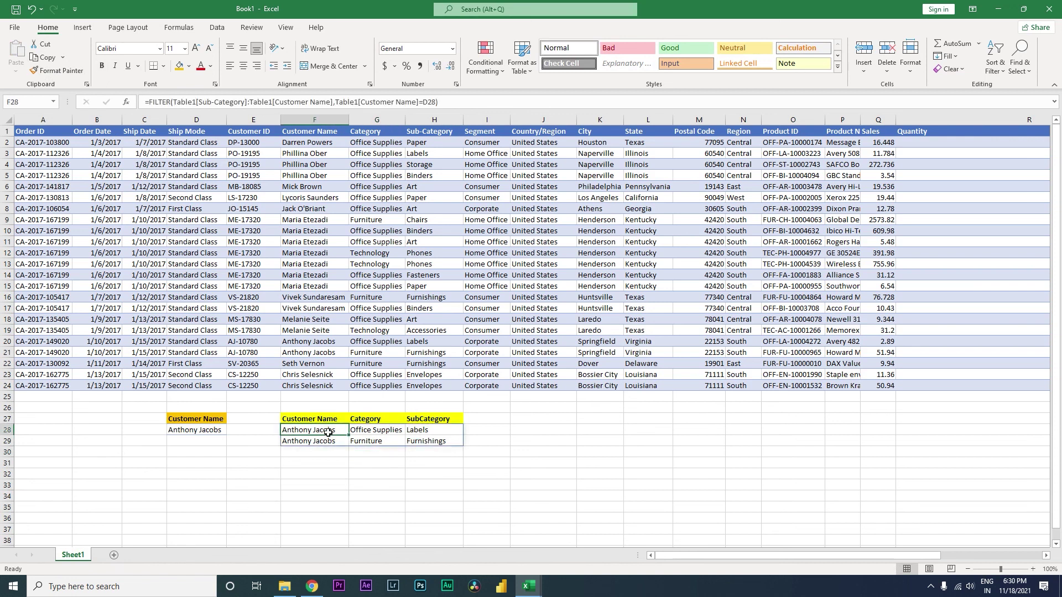
Paste the customer name from F16 into D28, spilling Furniture/Furnishings and Office Supplies/Binders
left_click(315, 297)
key("ctrl+c")
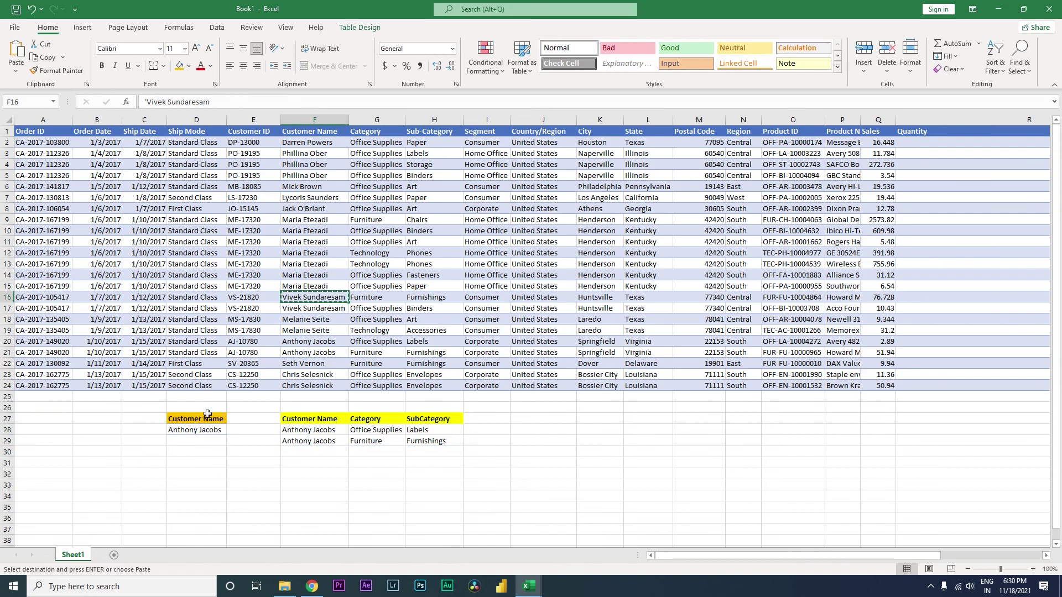
left_click(203, 435)
key("ctrl+v")
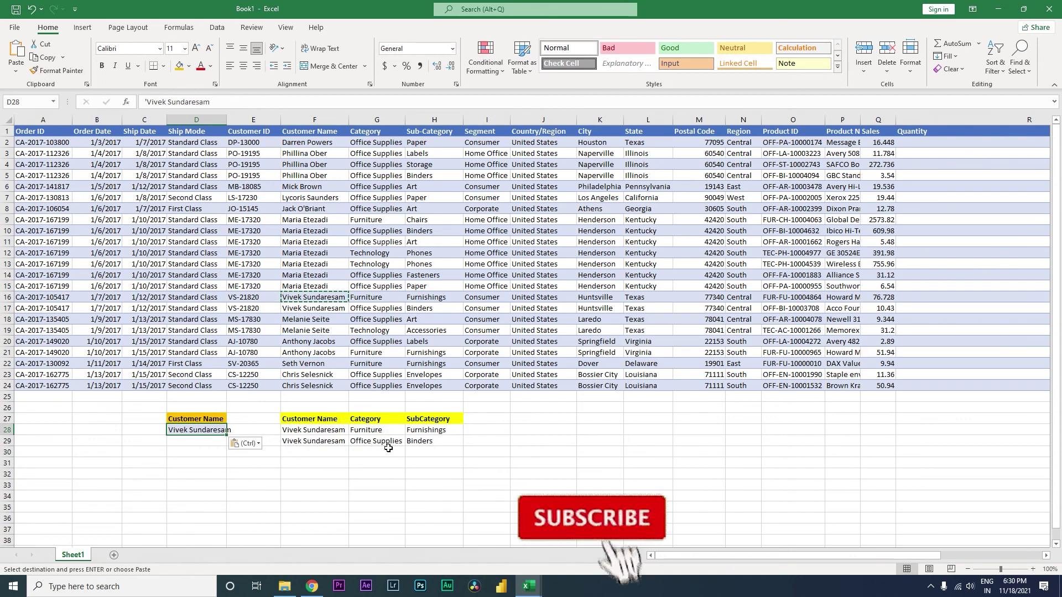
left_click(332, 434)
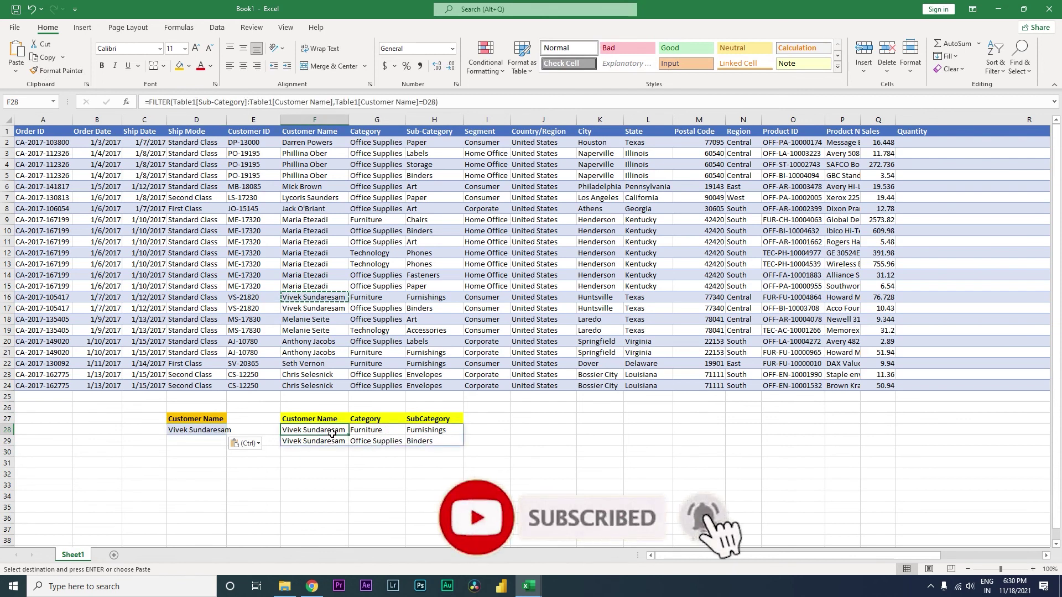